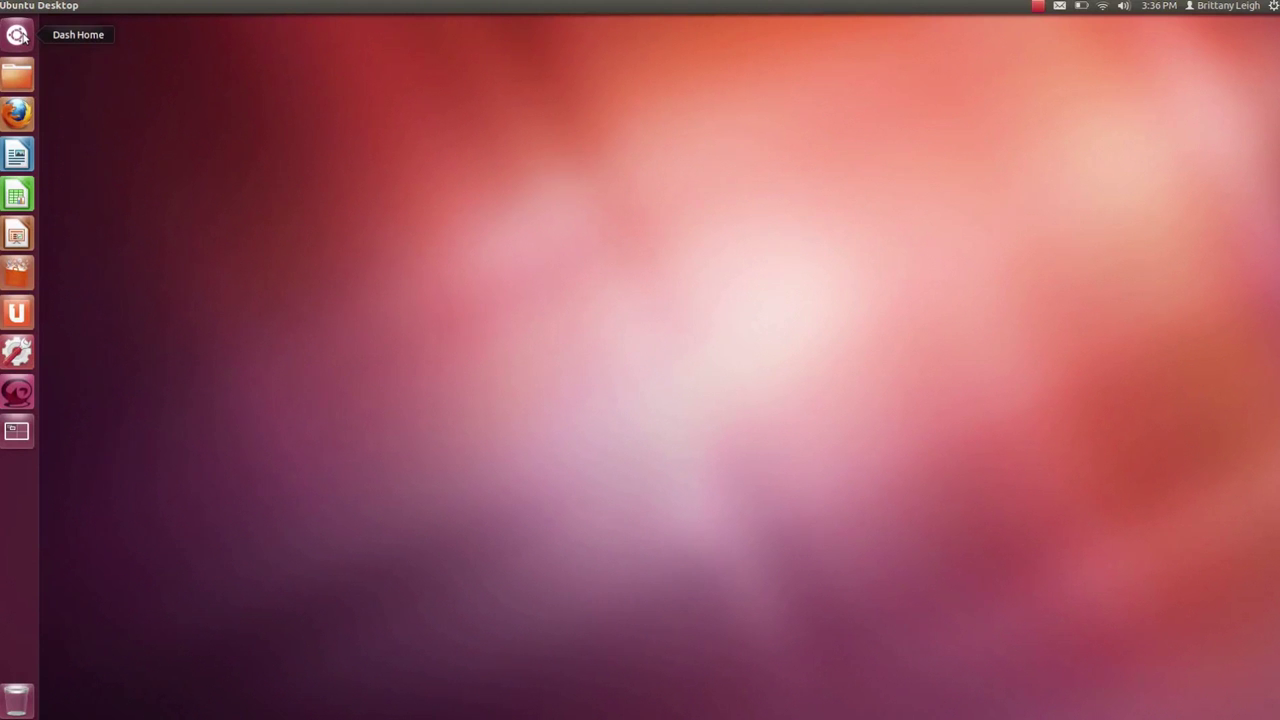
- Browse the Dash's applications, files, music and video views, then glance at the home folder
click(18, 36)
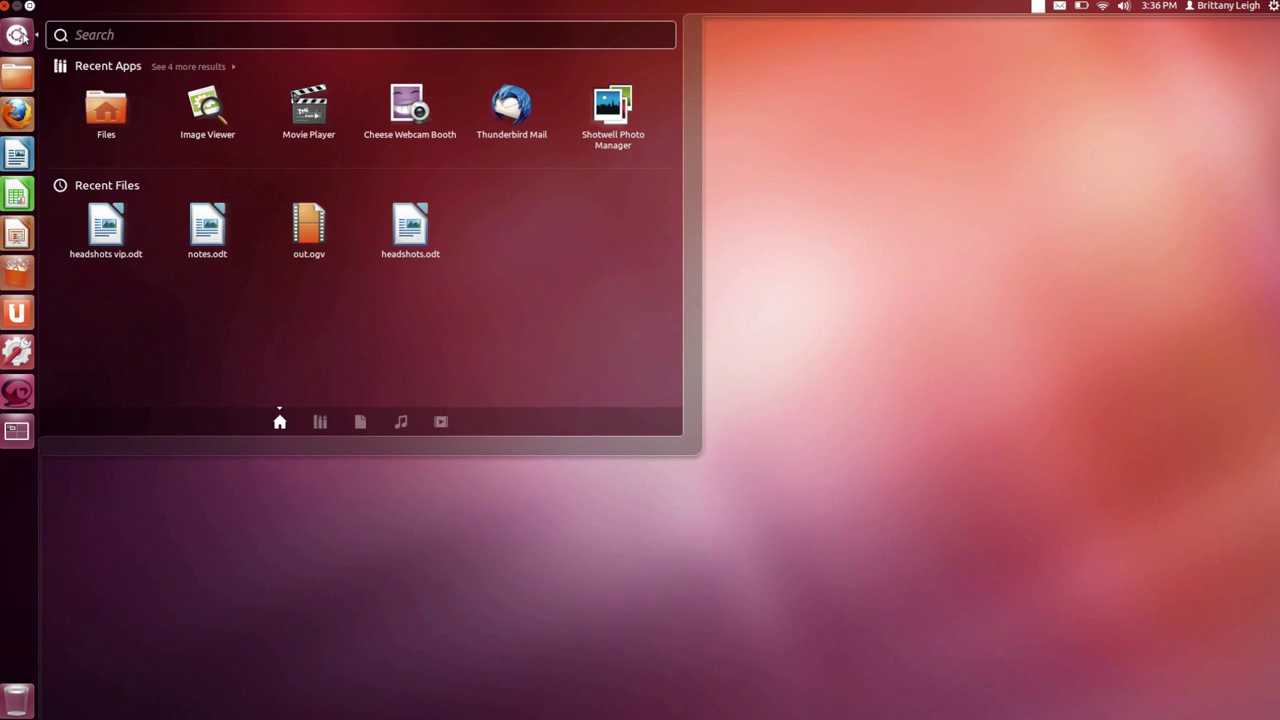
click(318, 427)
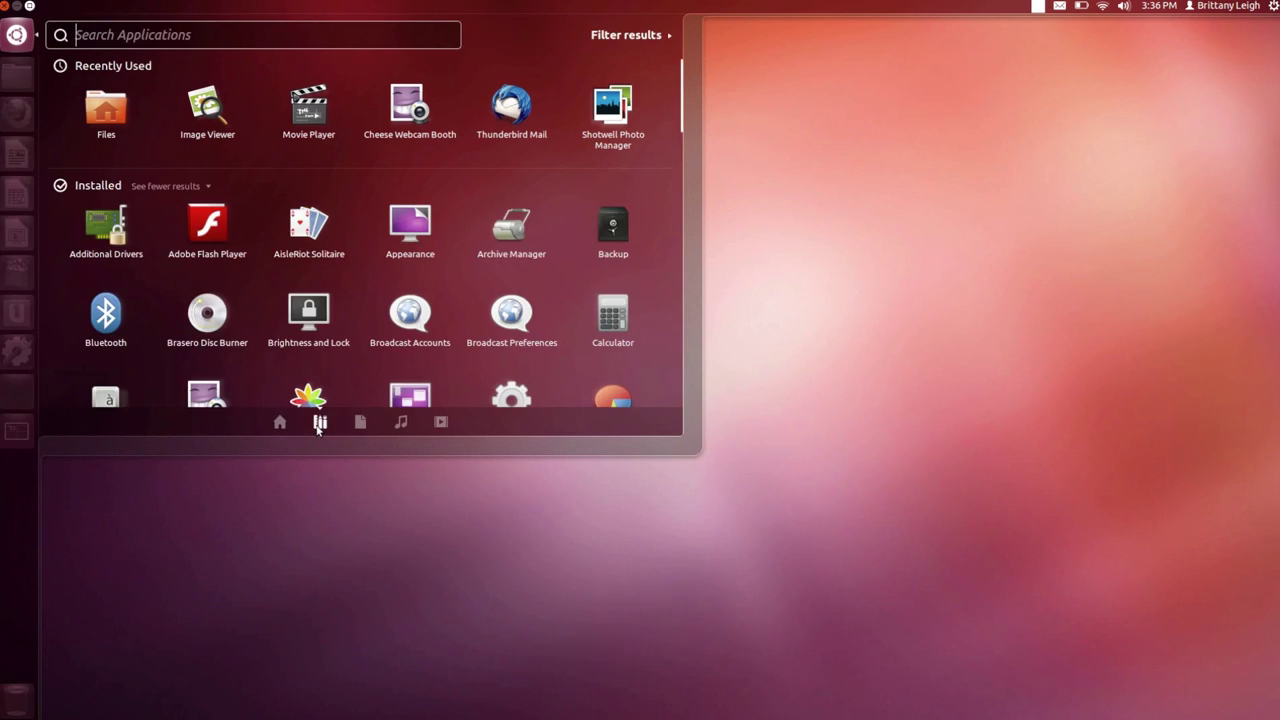
click(360, 422)
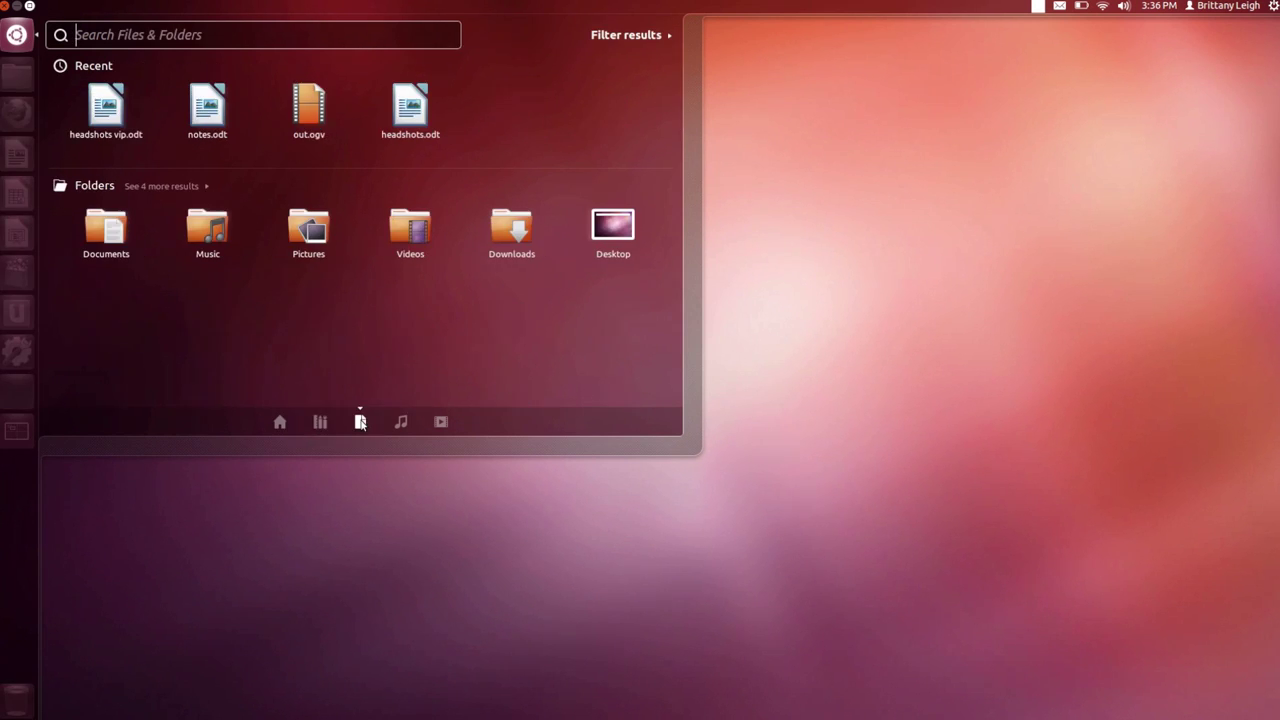
click(400, 422)
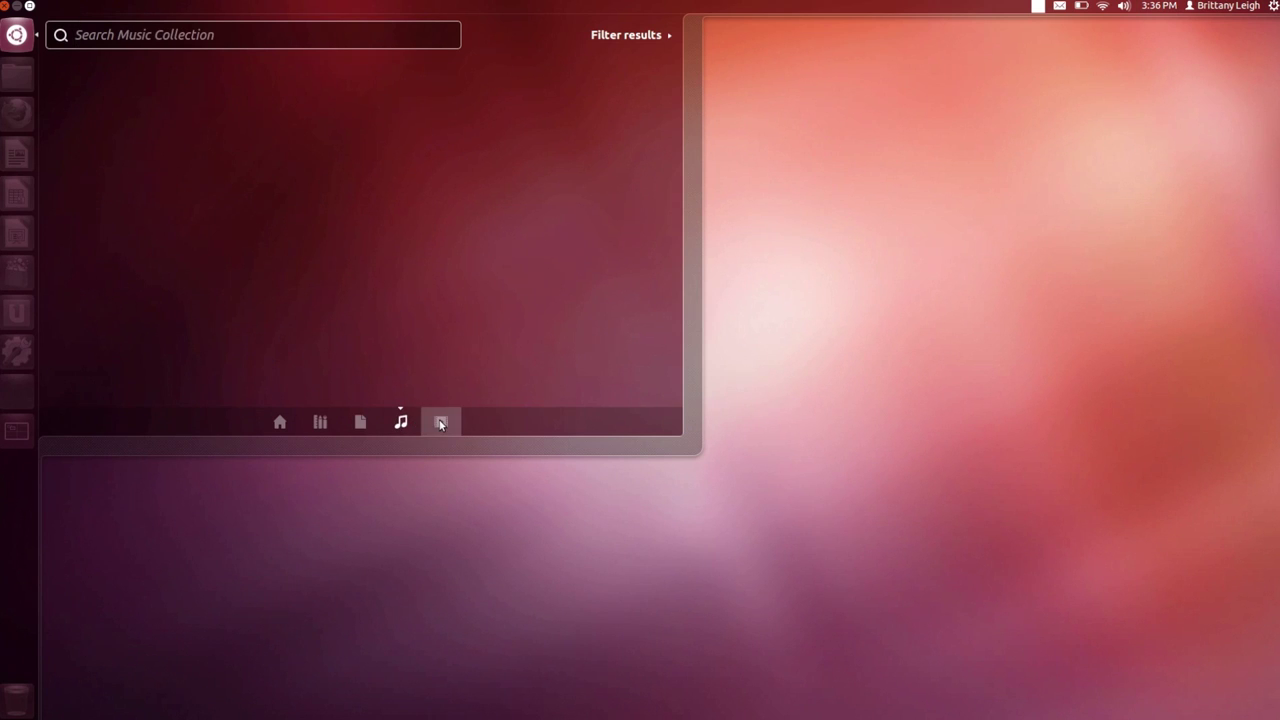
click(441, 422)
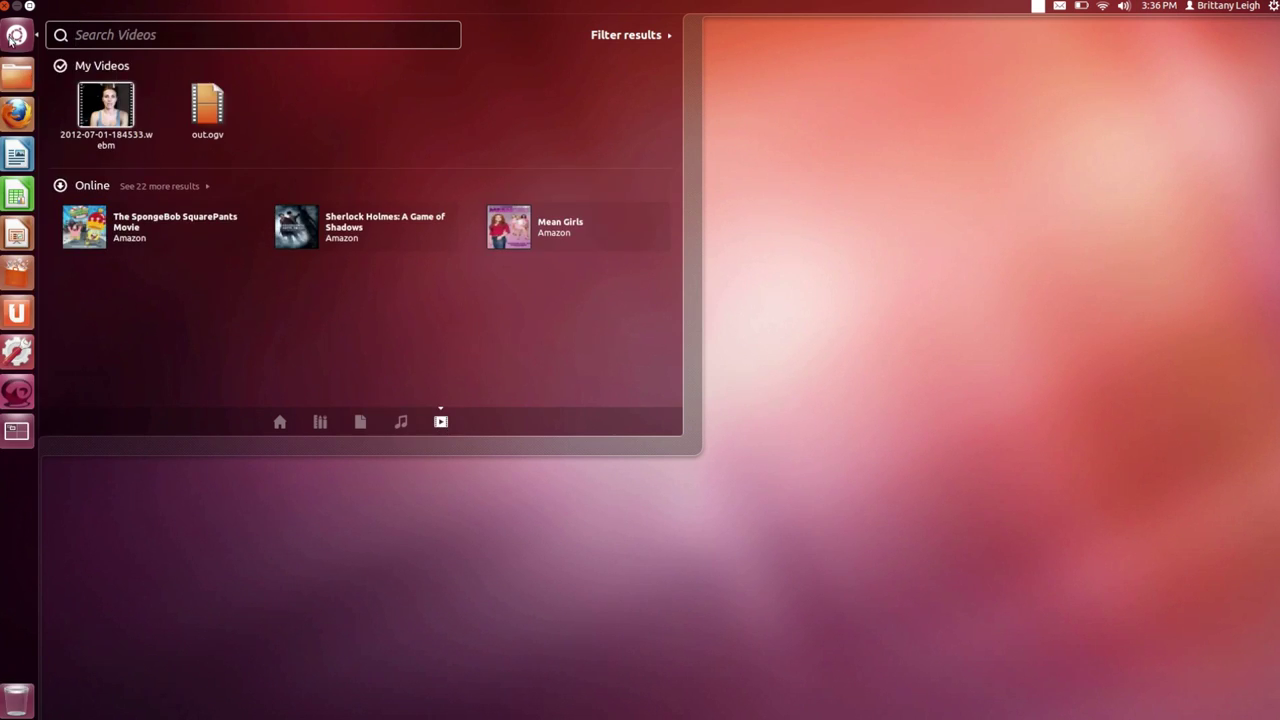
click(14, 38)
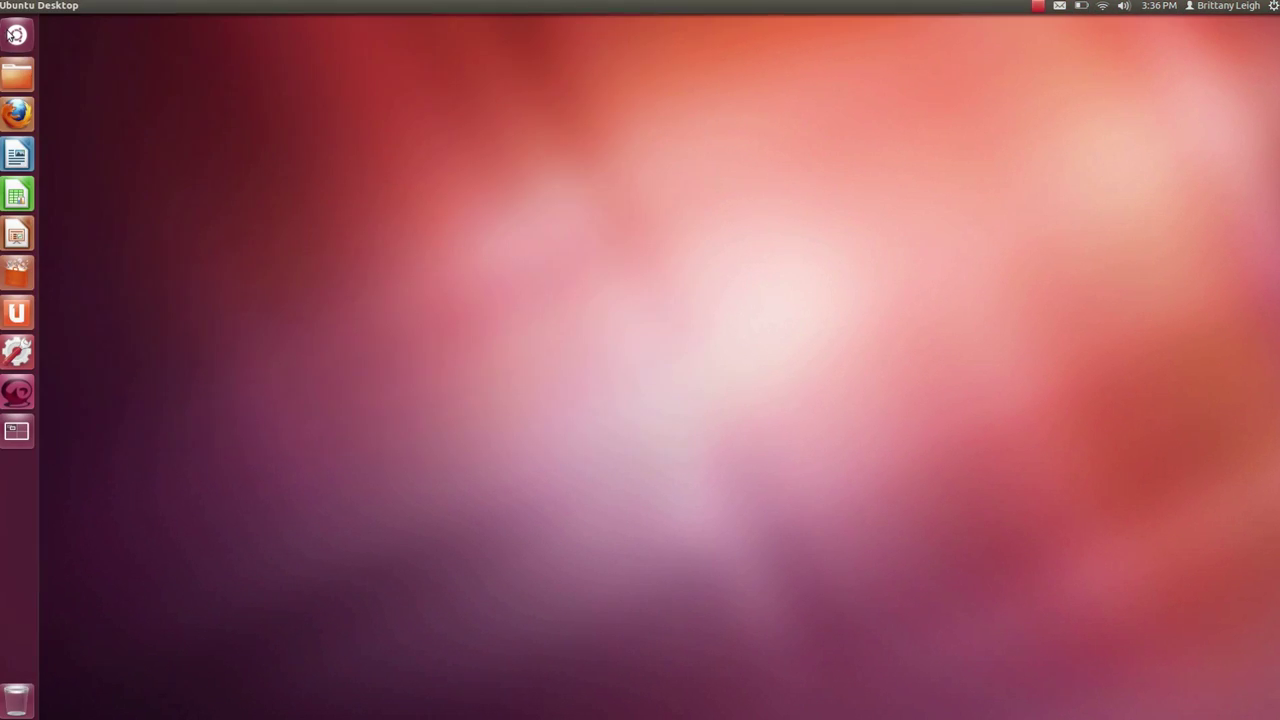
click(25, 80)
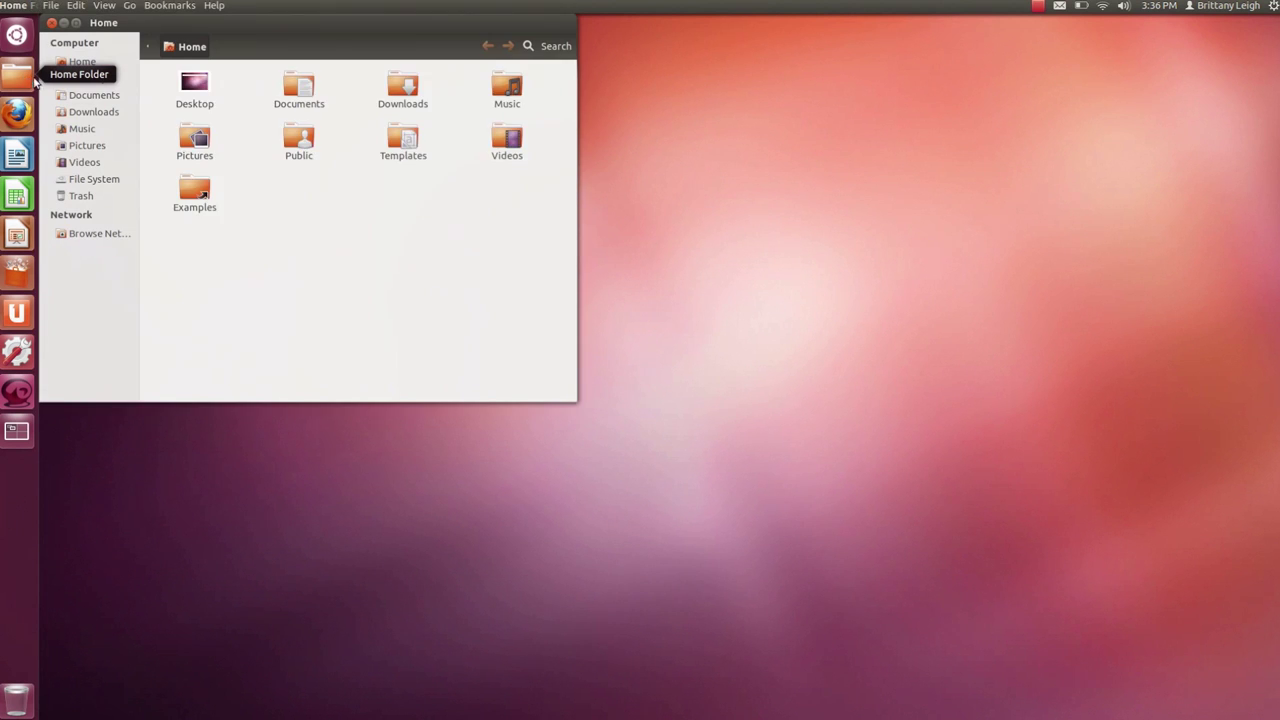
click(52, 23)
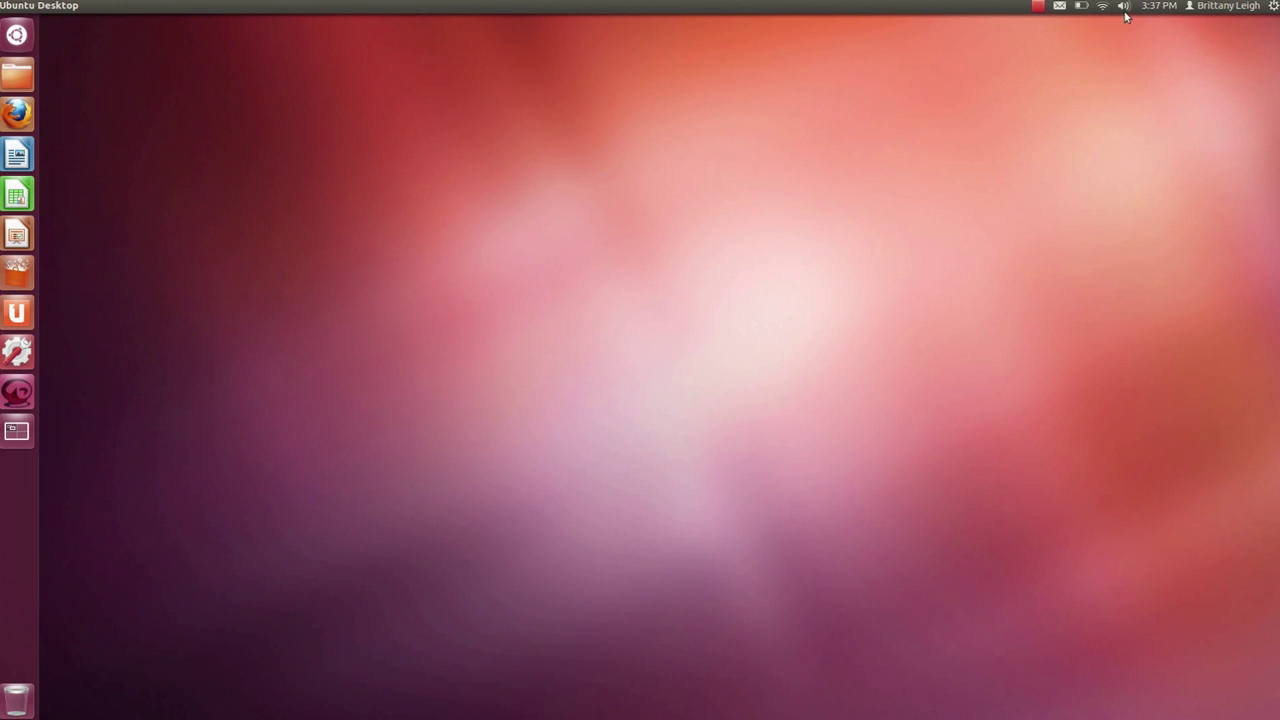
- Launch Ubuntu Software Center and search for 'gimp'
click(1273, 6)
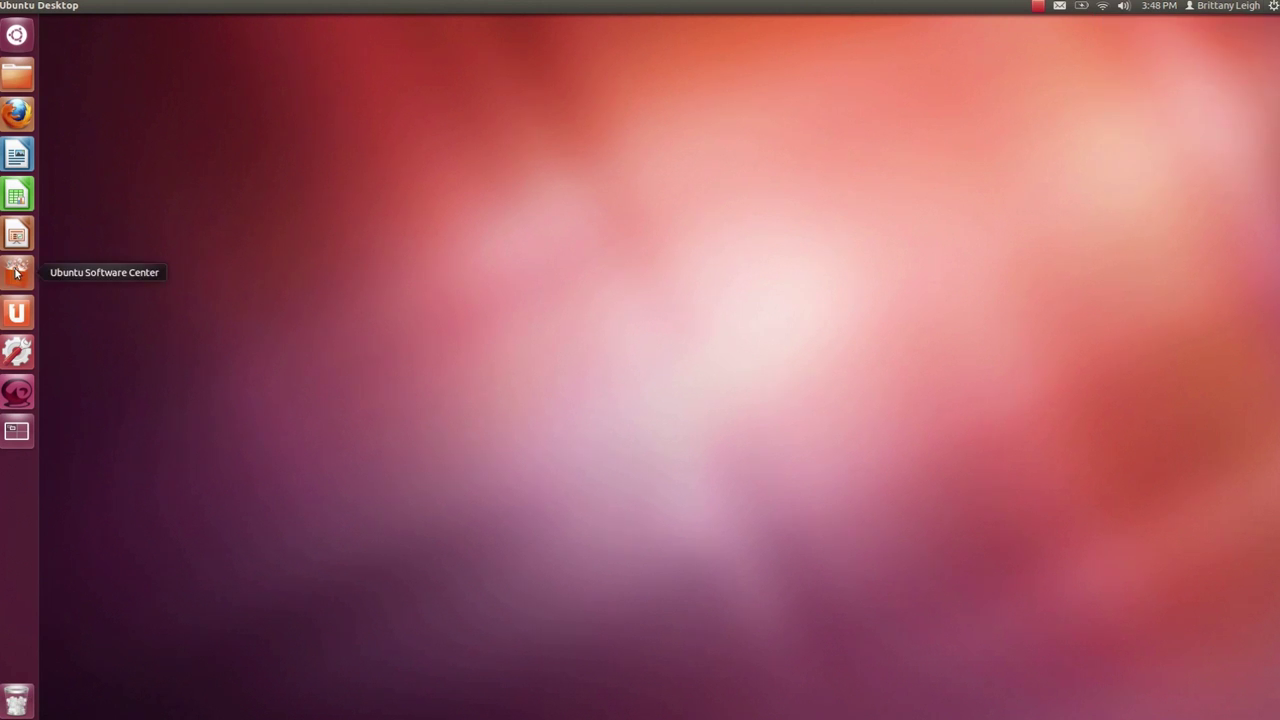
click(16, 272)
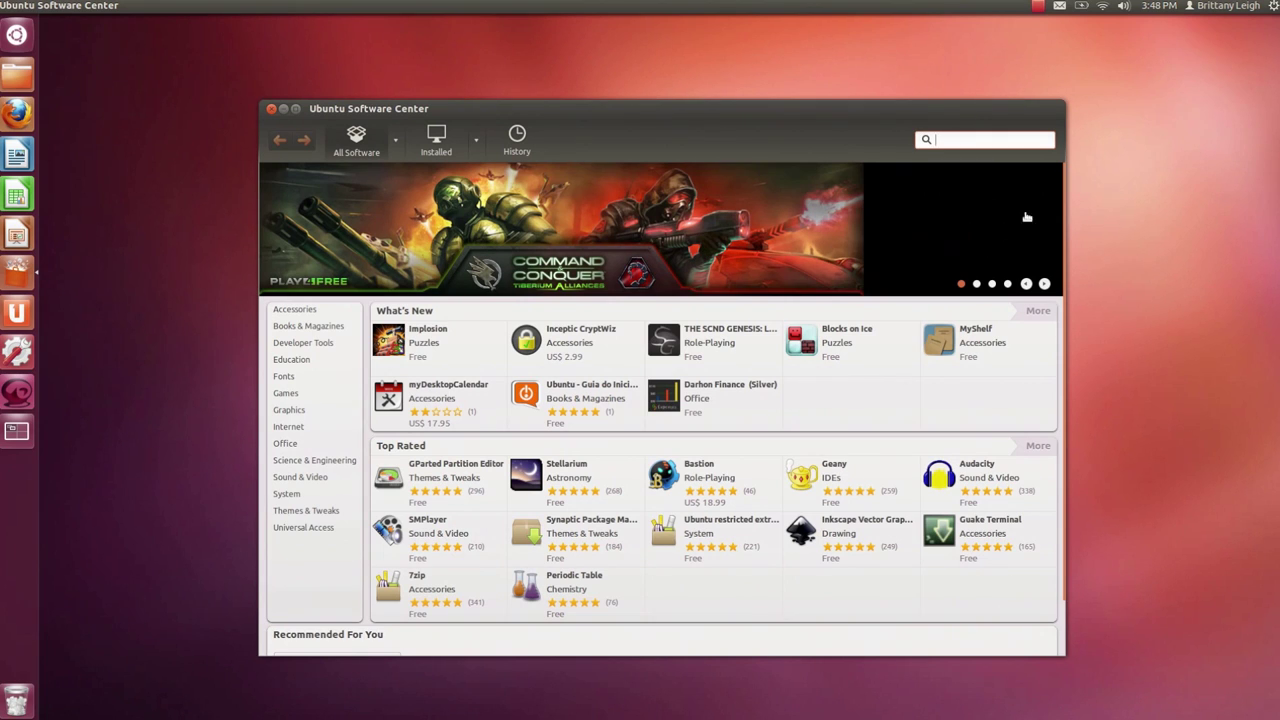
click(996, 142)
text(gimp)
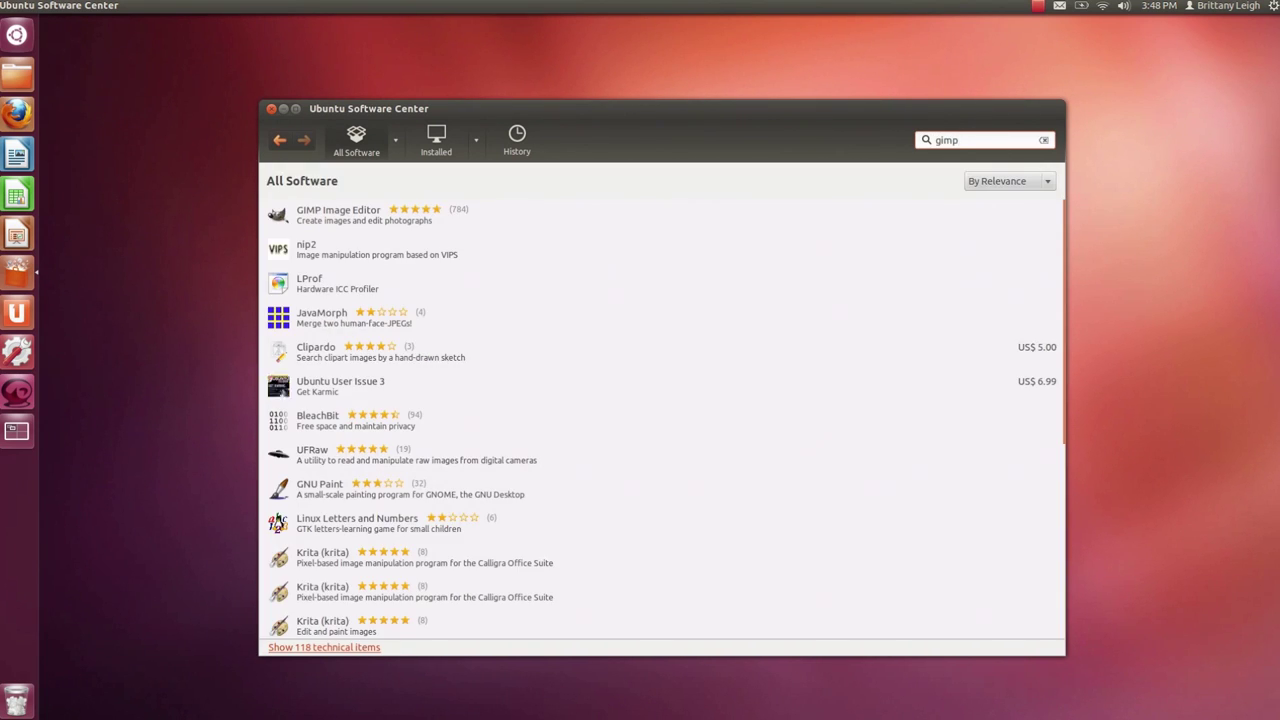
- Install GIMP Image Editor, authenticating with the account password
click(328, 214)
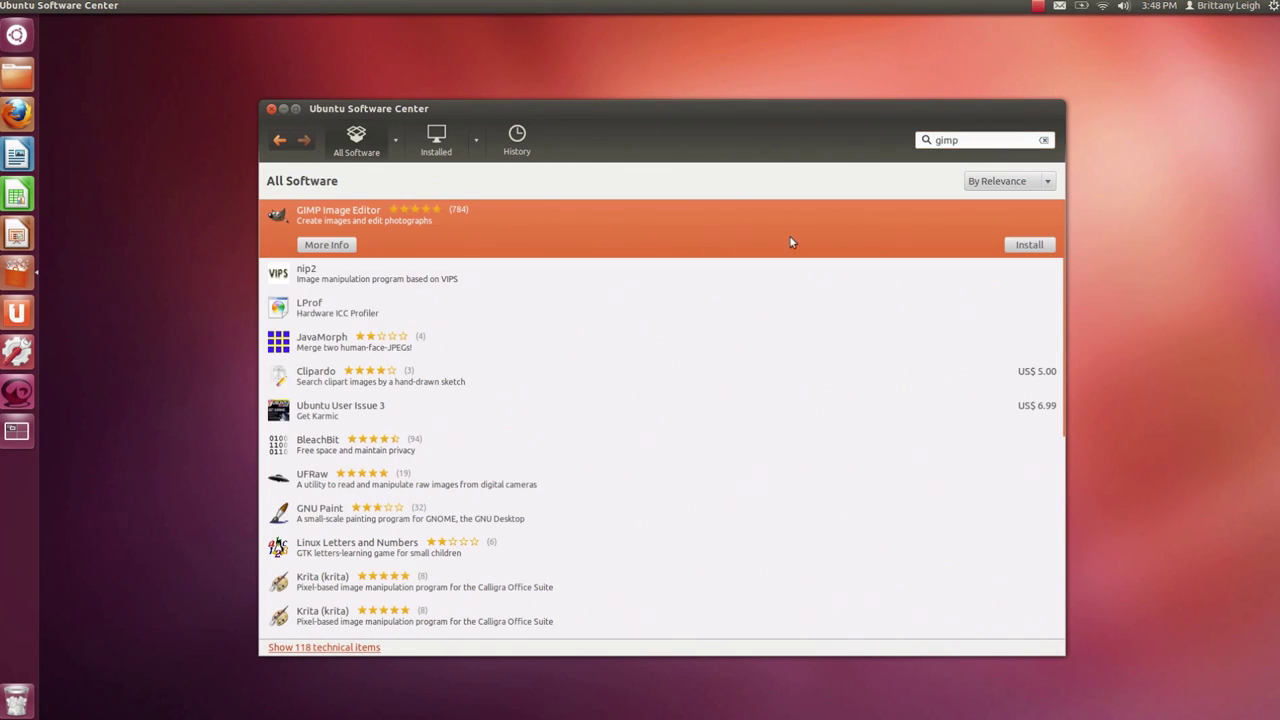
click(1046, 245)
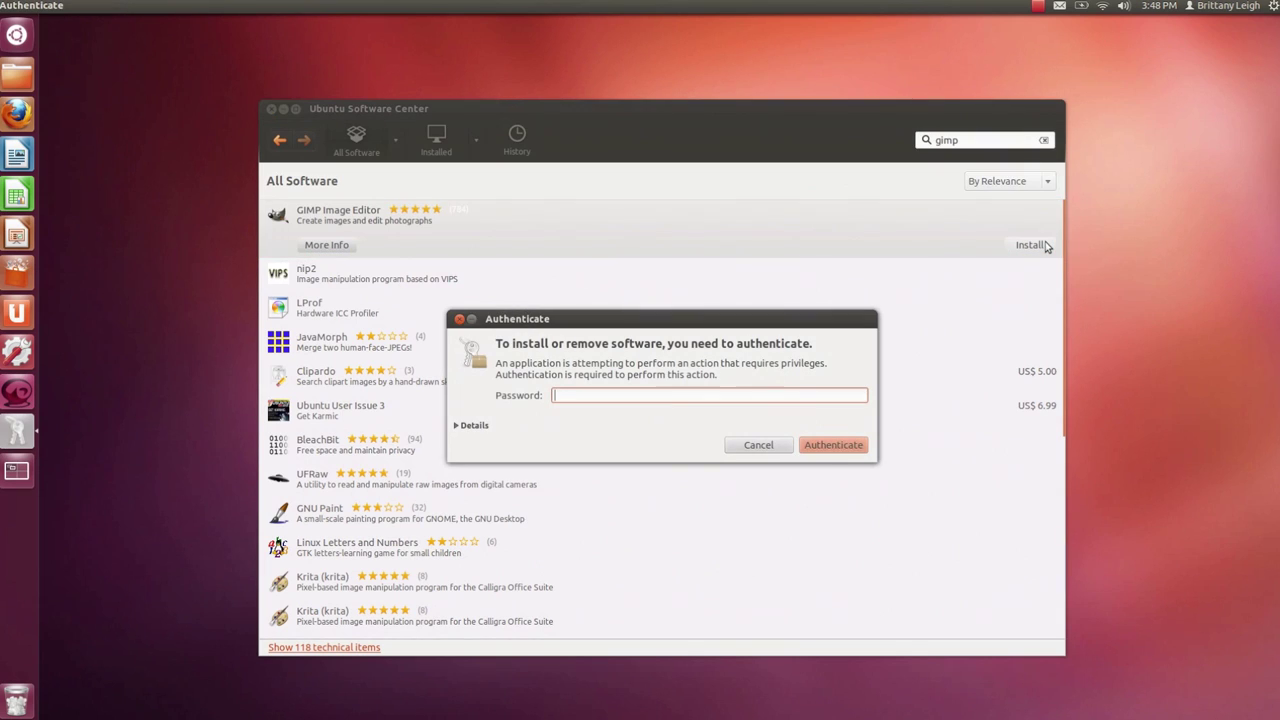
text(*********)
click(851, 452)
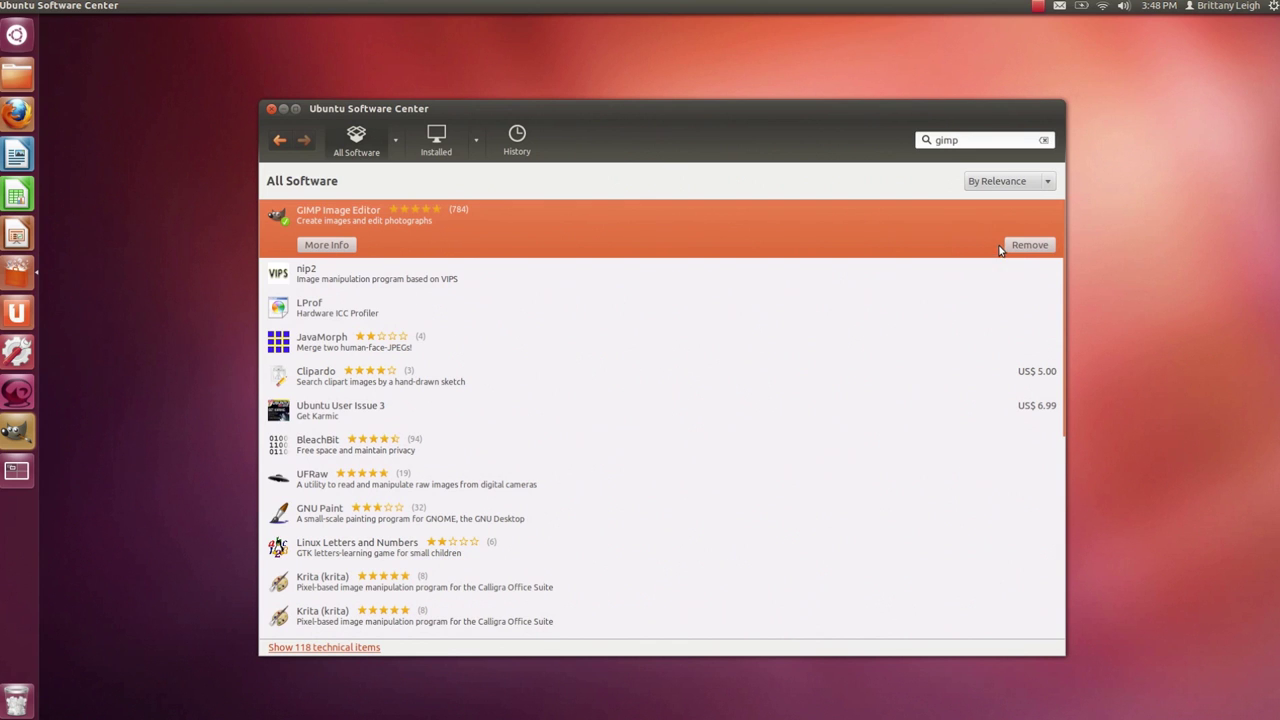
- Search for 'openshot' and install OpenShot Video Editor
key(ctrl+f)
text(openshot)
click(465, 216)
click(1029, 245)
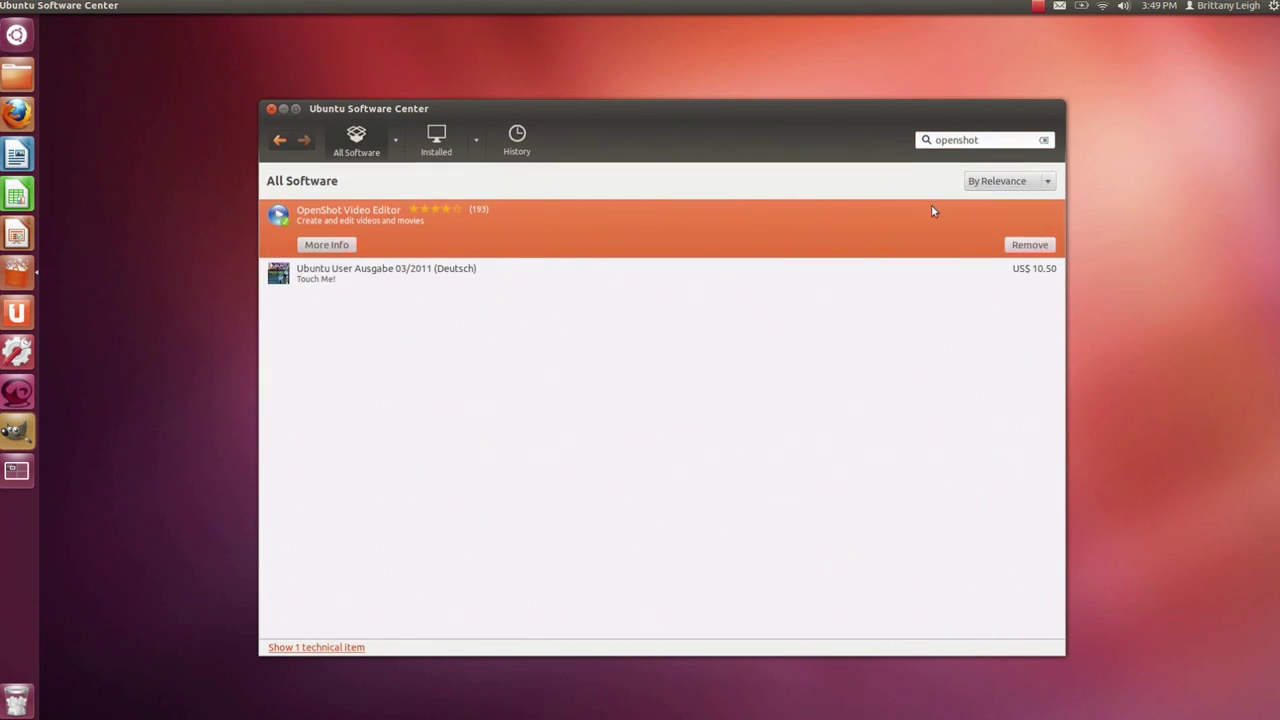
- Search for 'darktable' and install Darktable Photo Workflow Software
key(ctrl+f)
text(darktable)
click(1036, 240)
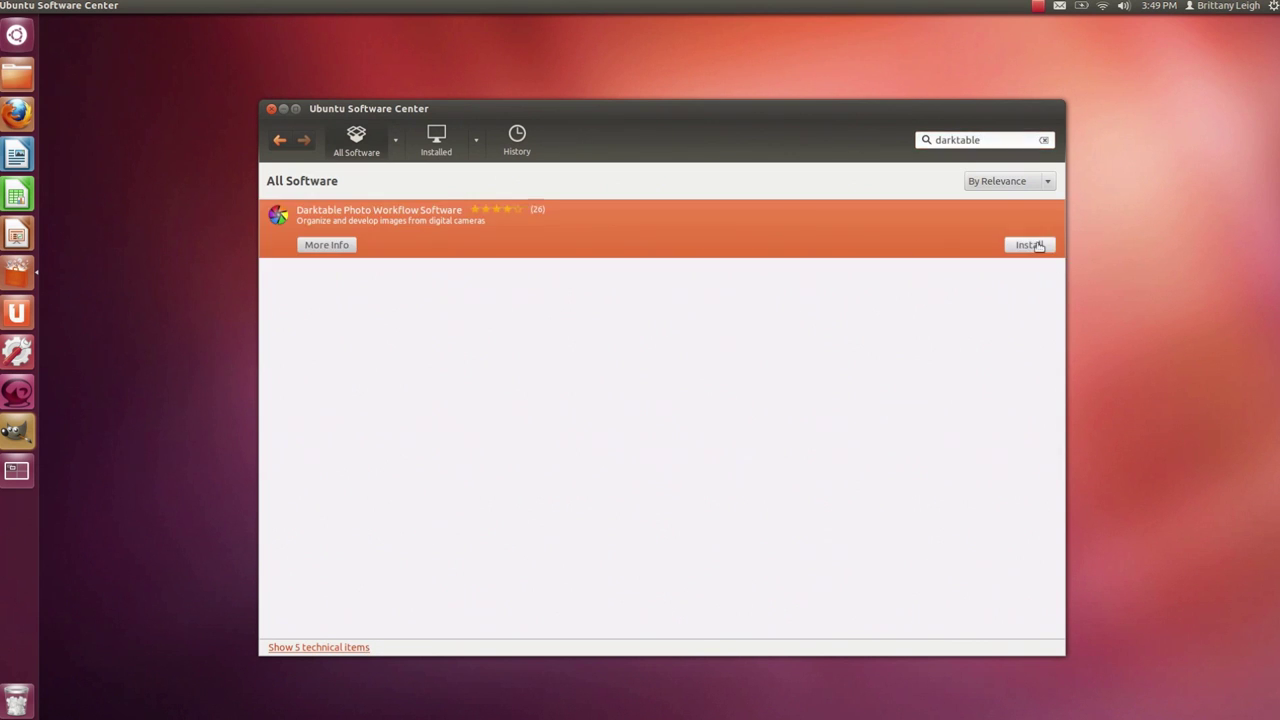
click(1030, 245)
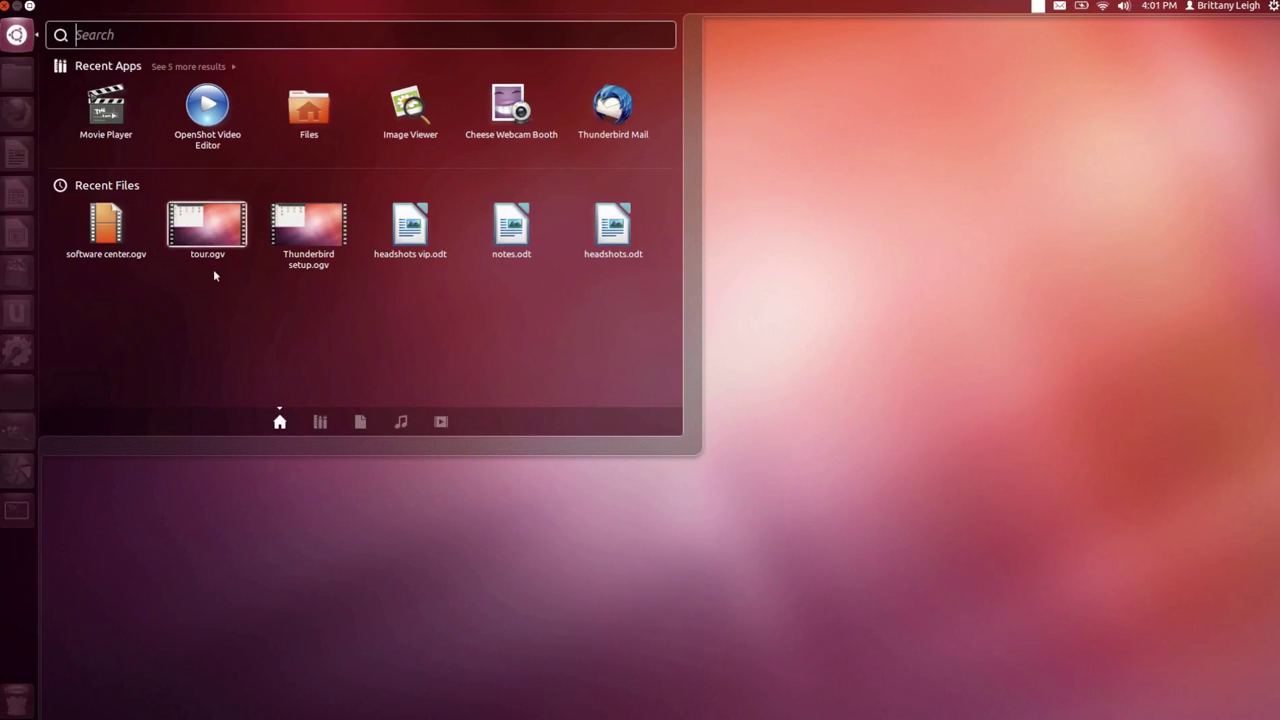
- Pin Thunderbird Mail and Cheese Webcam Booth to the launcher by dragging them from the Dash
click(320, 422)
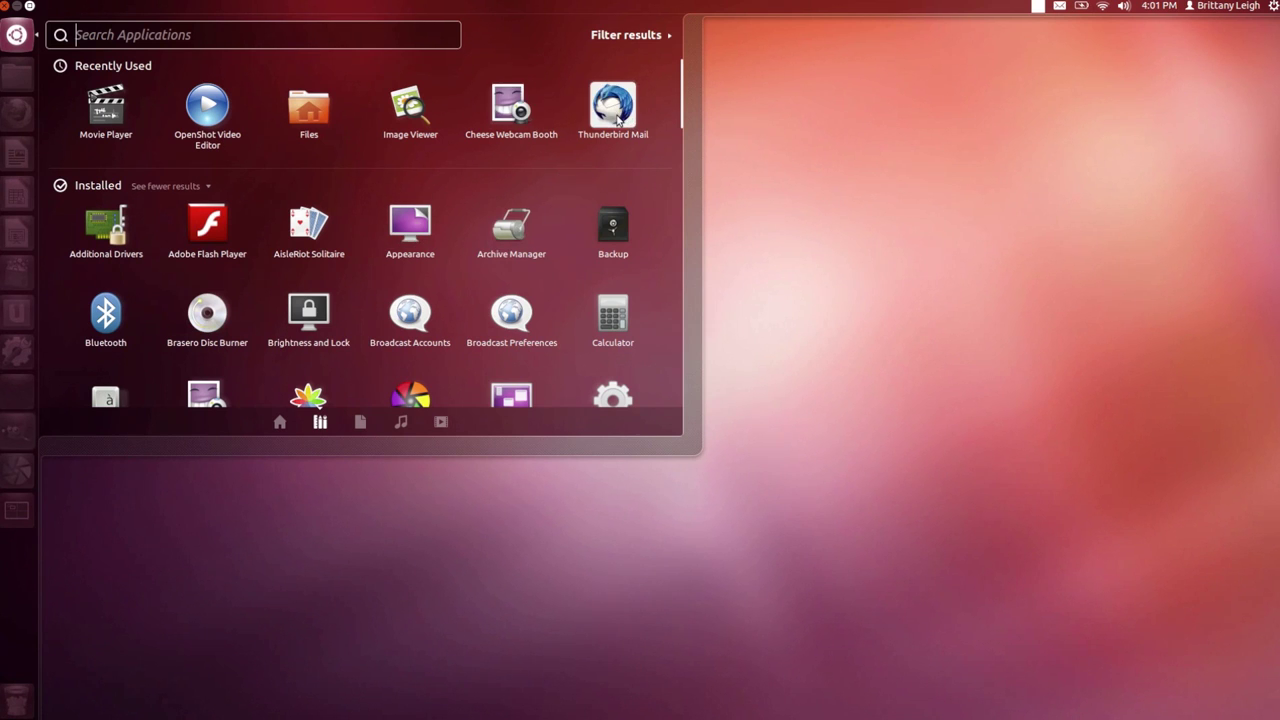
drag(620, 115, 15, 152)
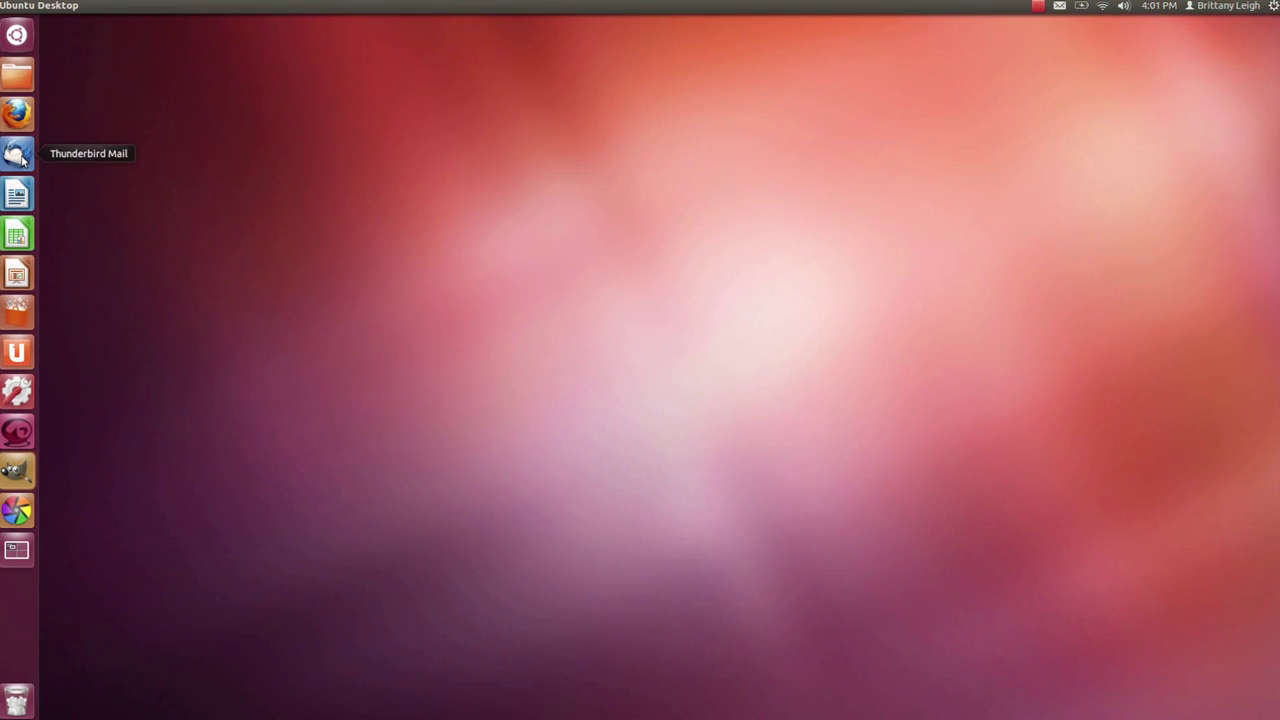
click(17, 37)
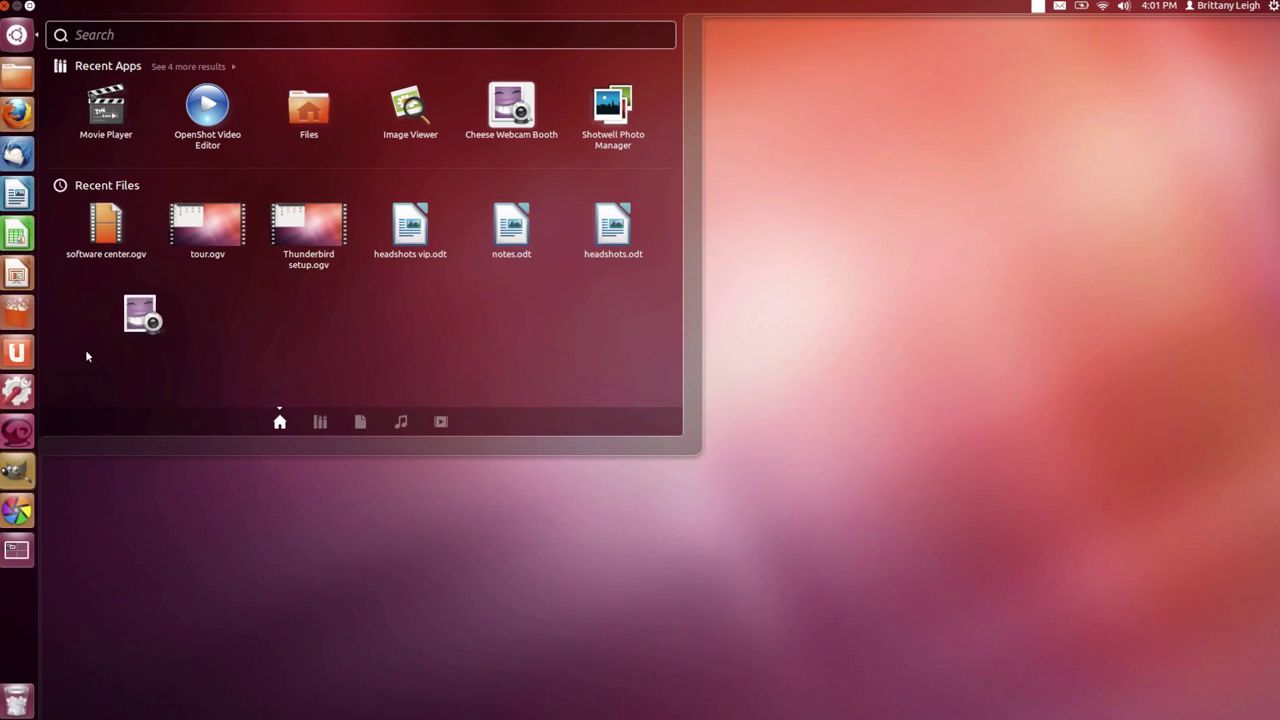
drag(86, 356, 22, 551)
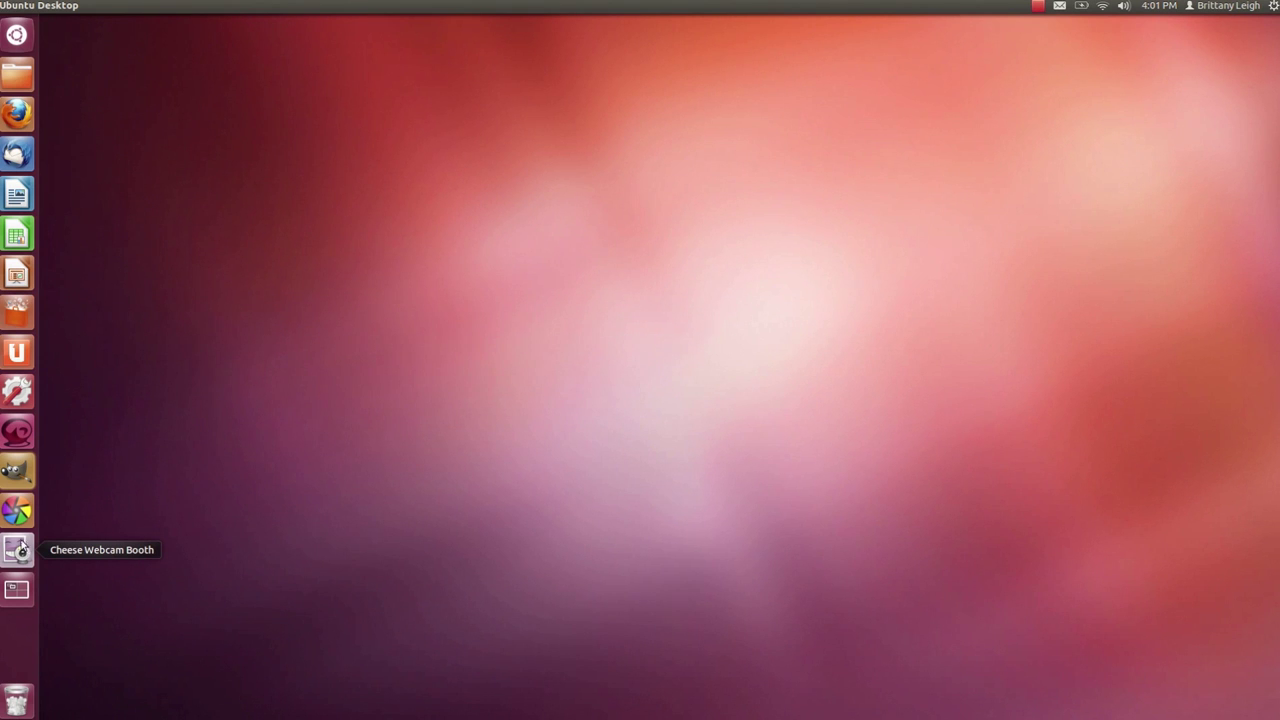
- Unpin LibreOffice Calc, Impress and Ubuntu One, then move Software Center and System Settings lower
right_click(18, 232)
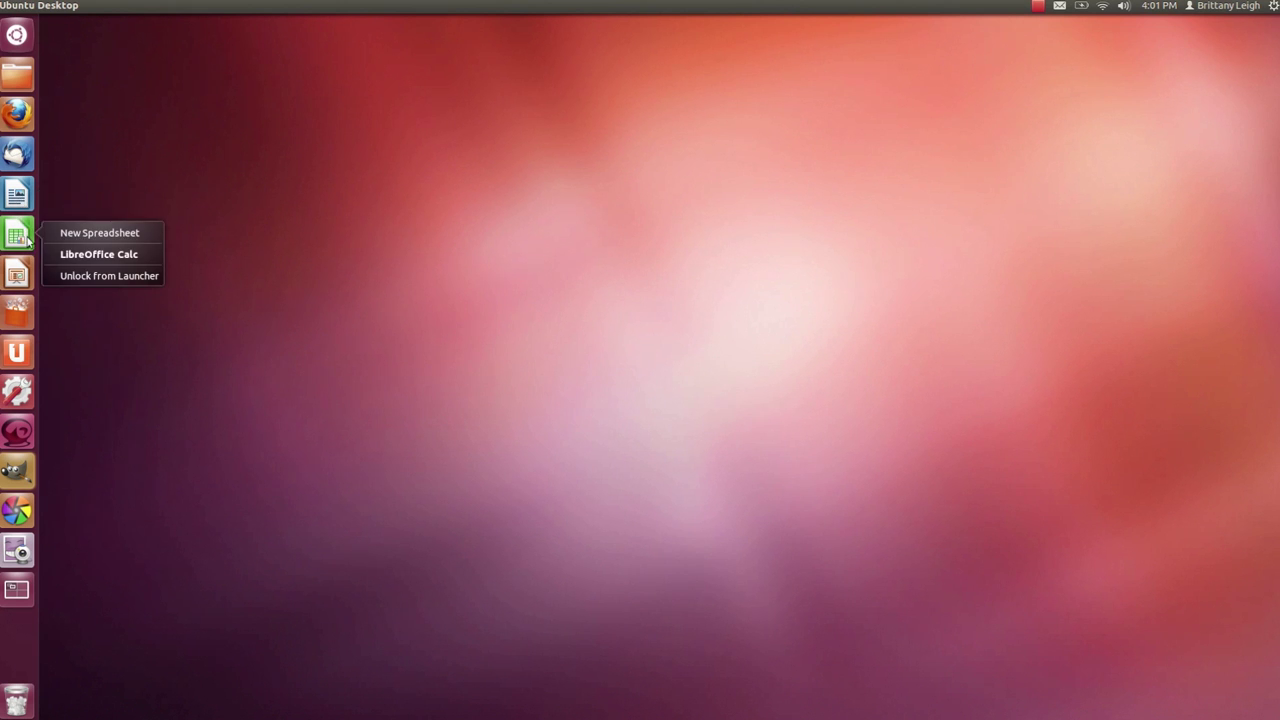
click(68, 276)
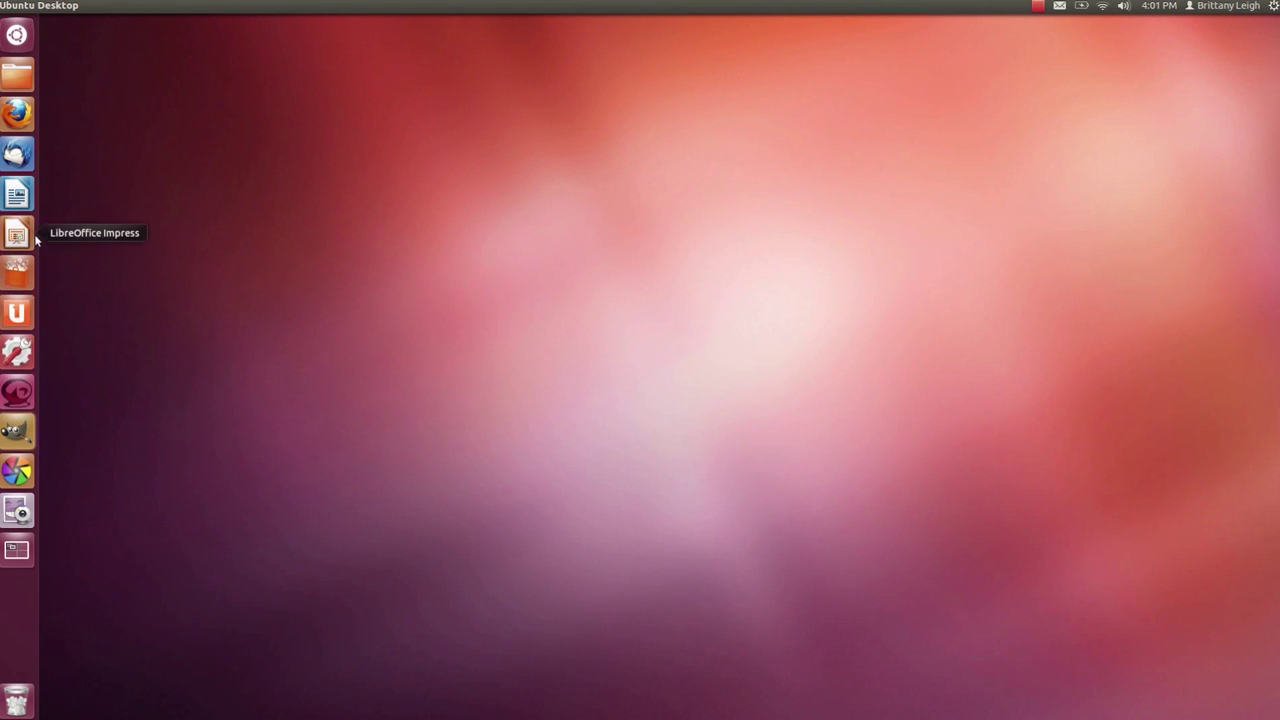
right_click(16, 237)
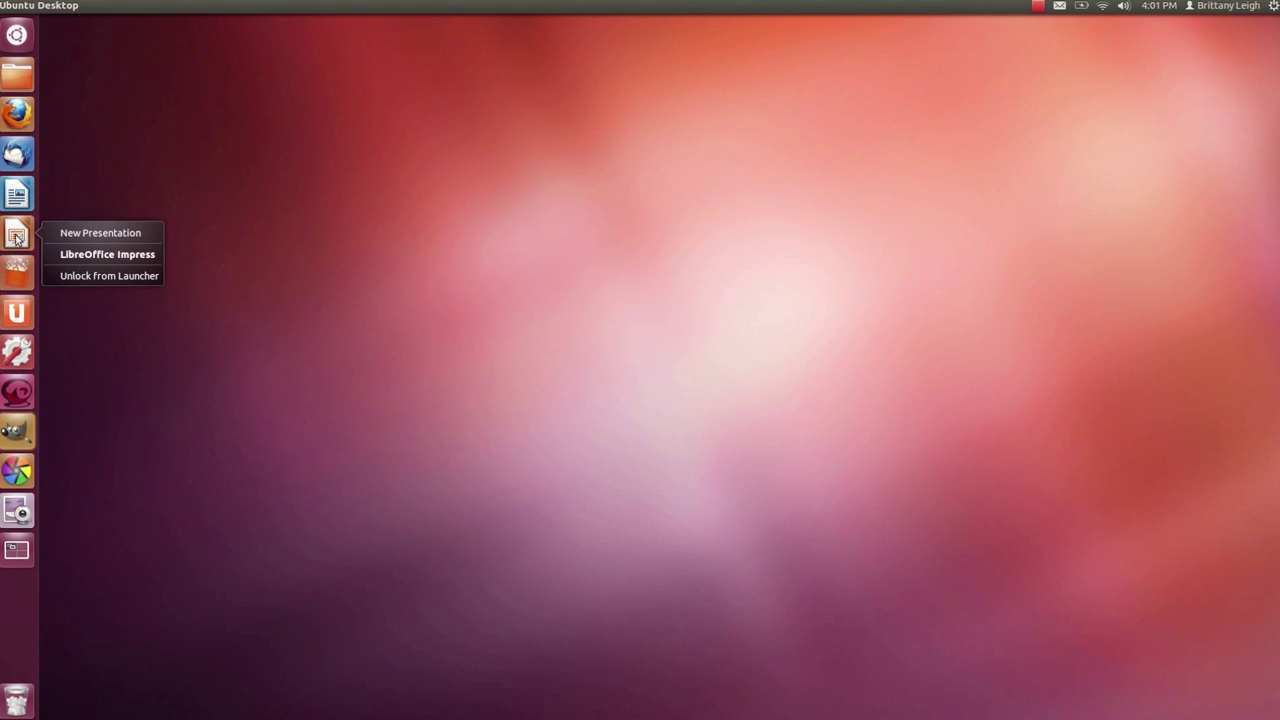
click(61, 278)
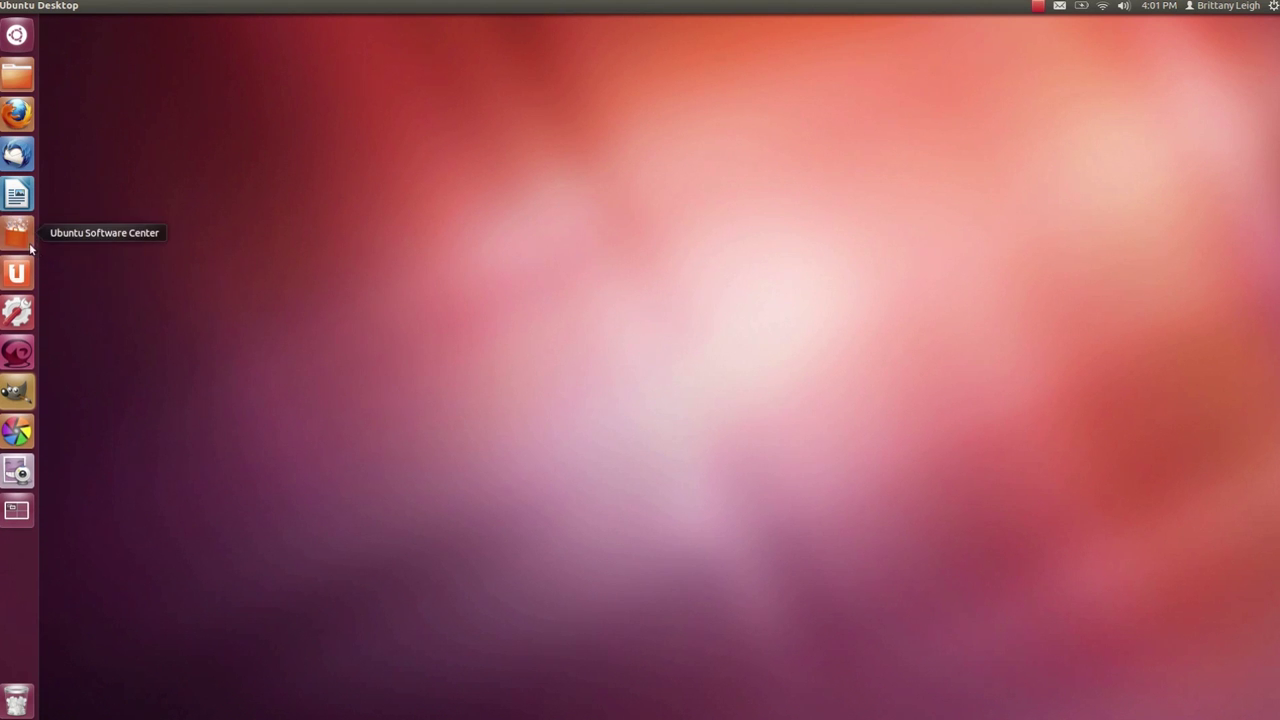
right_click(28, 272)
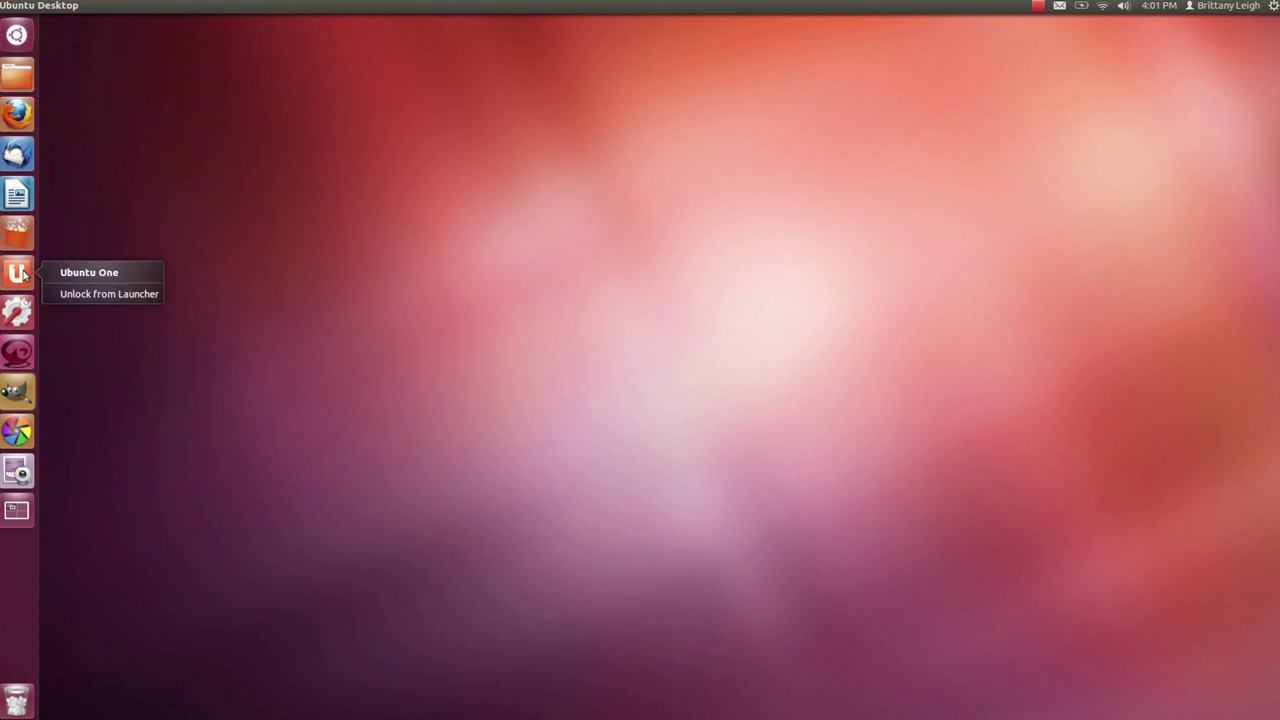
click(58, 290)
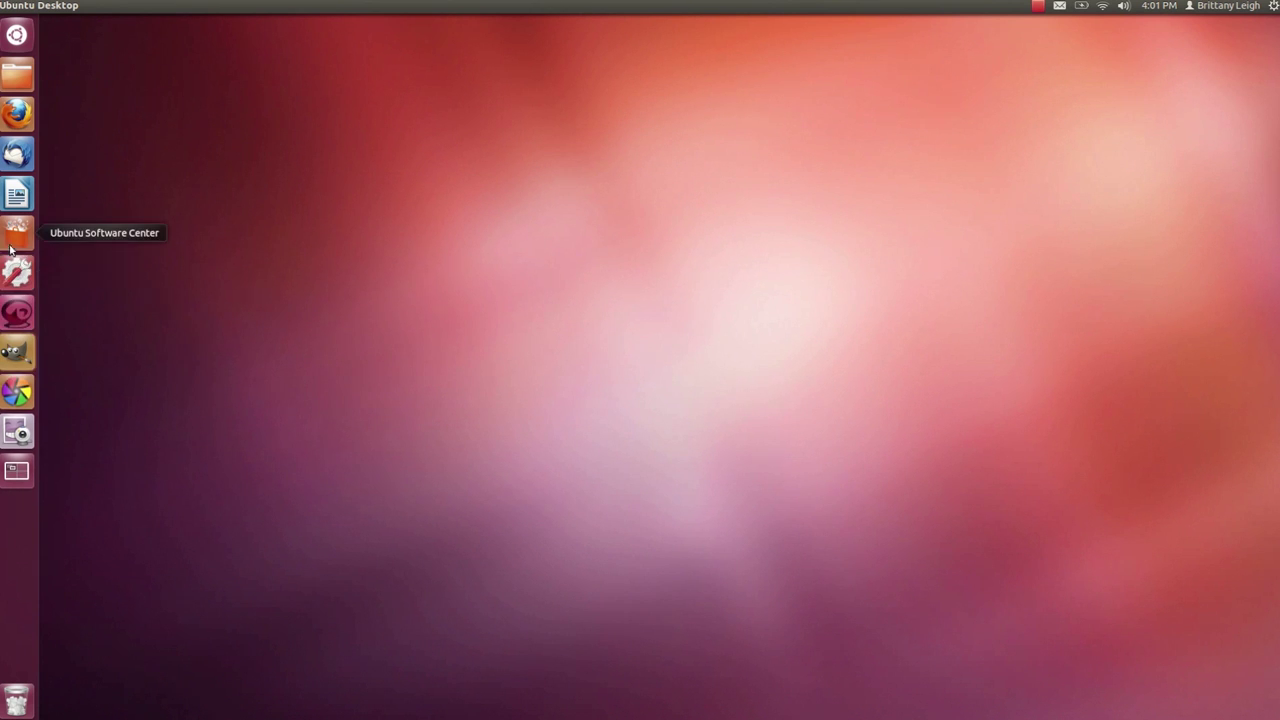
drag(14, 236, 14, 432)
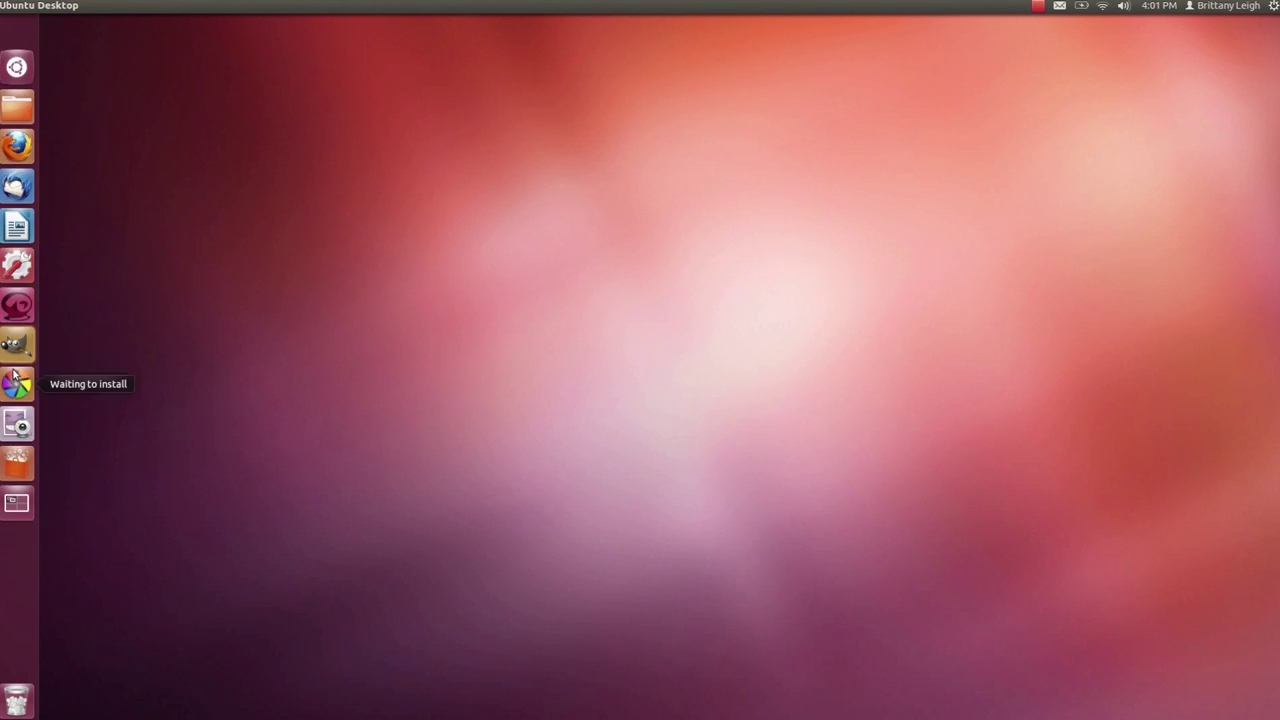
drag(12, 234, 22, 392)
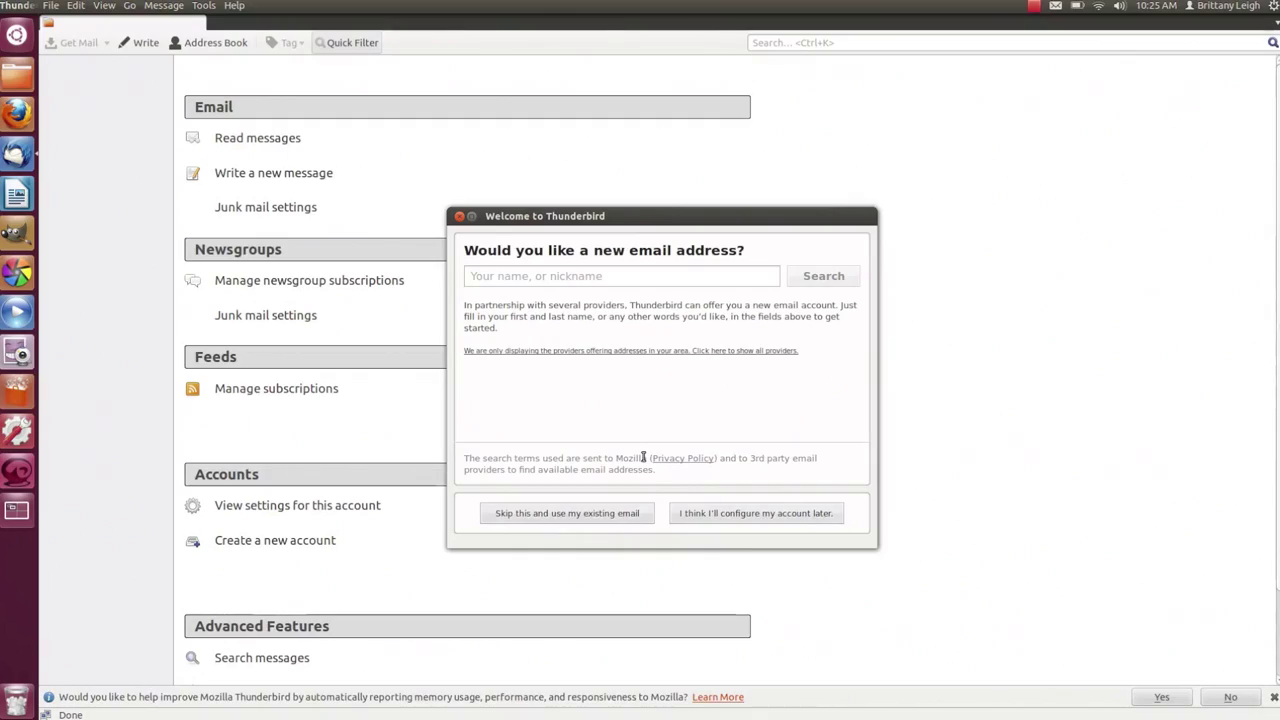
- Choose to use an existing e-mail account and enter the display name and Gmail address
click(634, 513)
text(S)
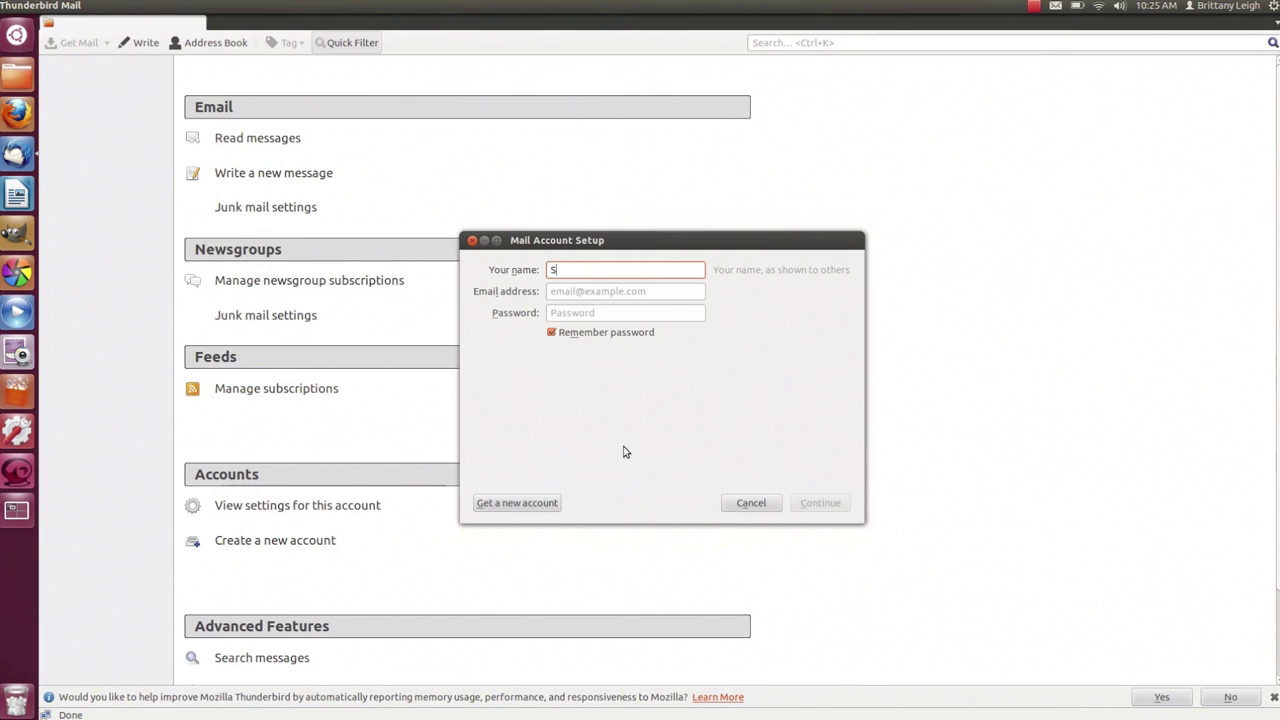
text(napChick Secrets)
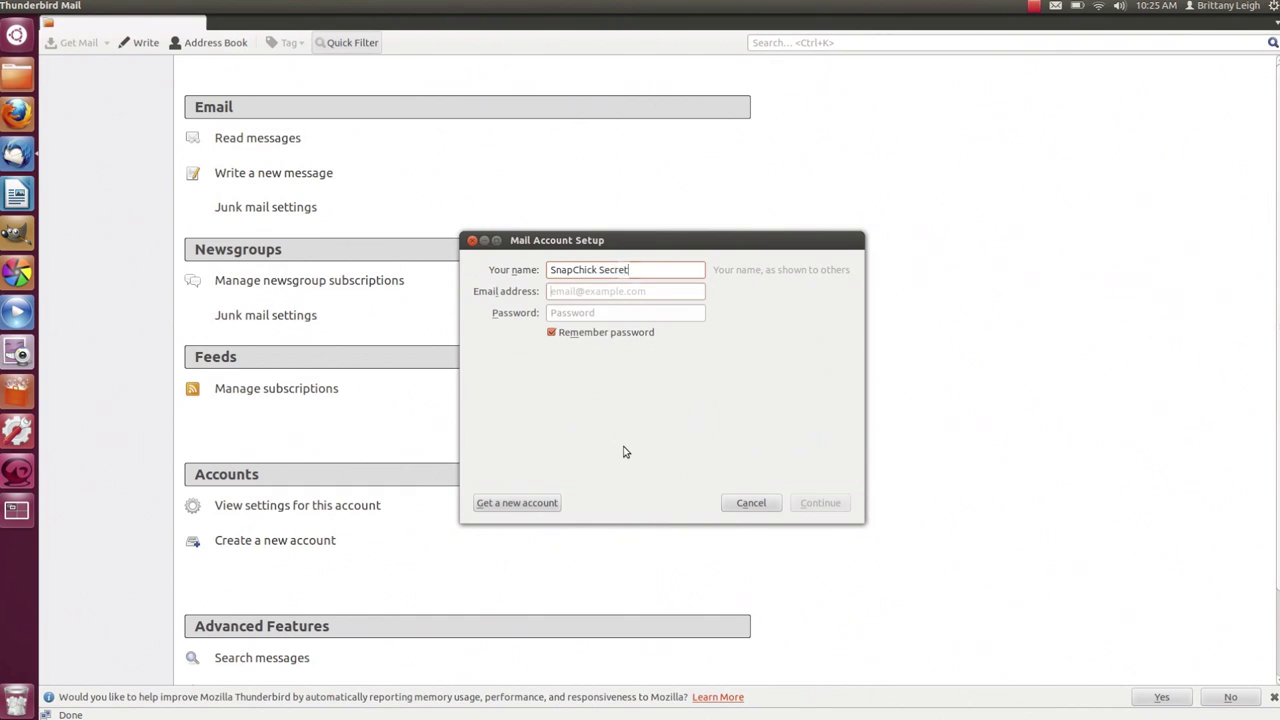
key(Tab)
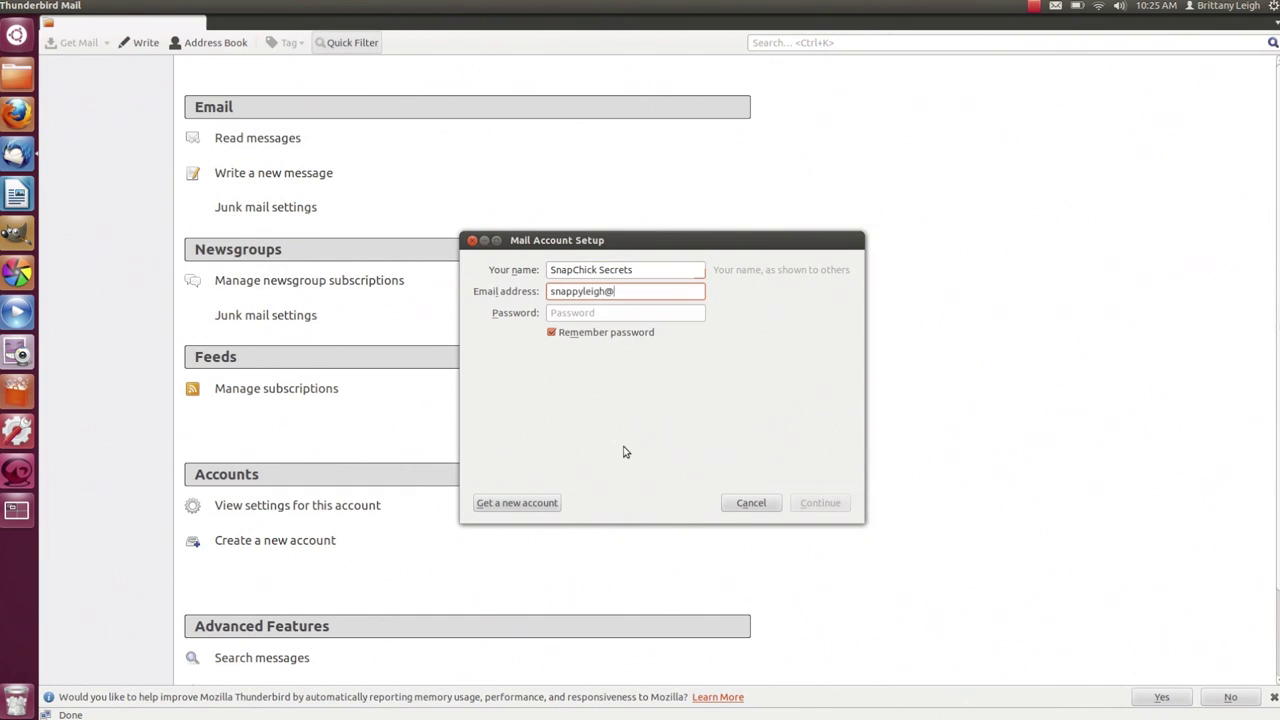
key(Tab)
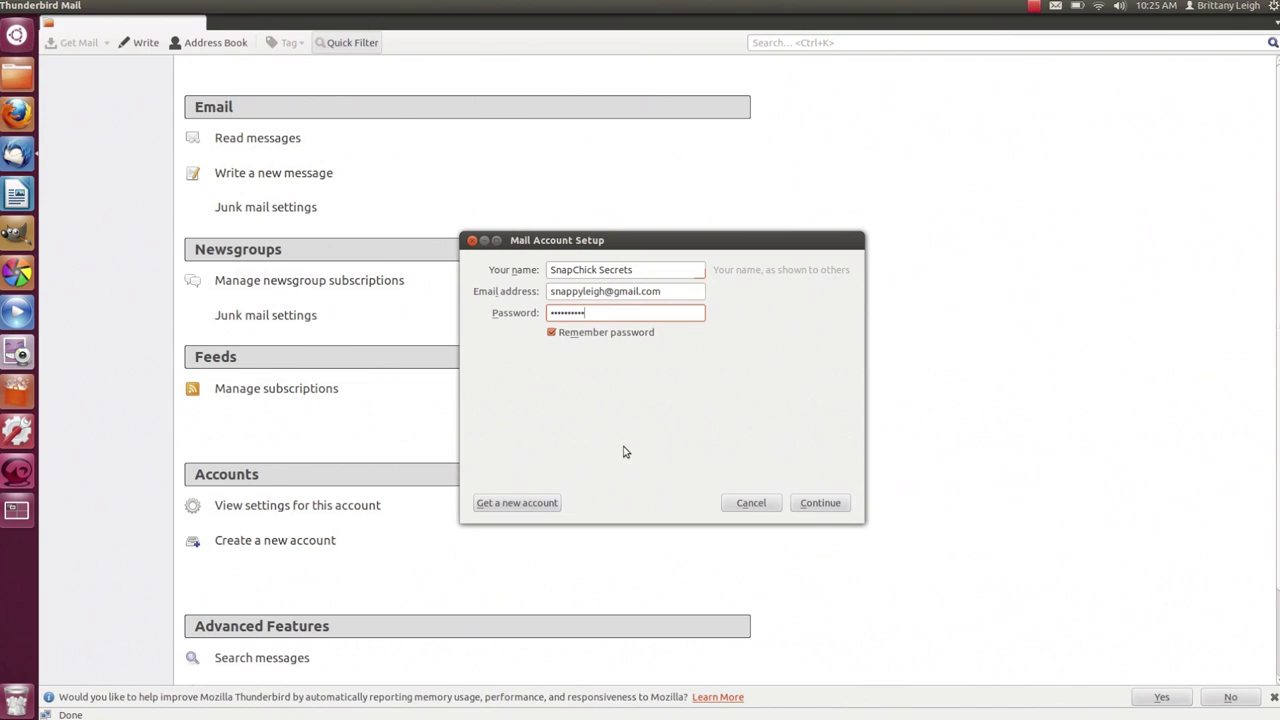
- Detect the Gmail IMAP settings, create the account and keep Thunderbird as default mail client
click(822, 503)
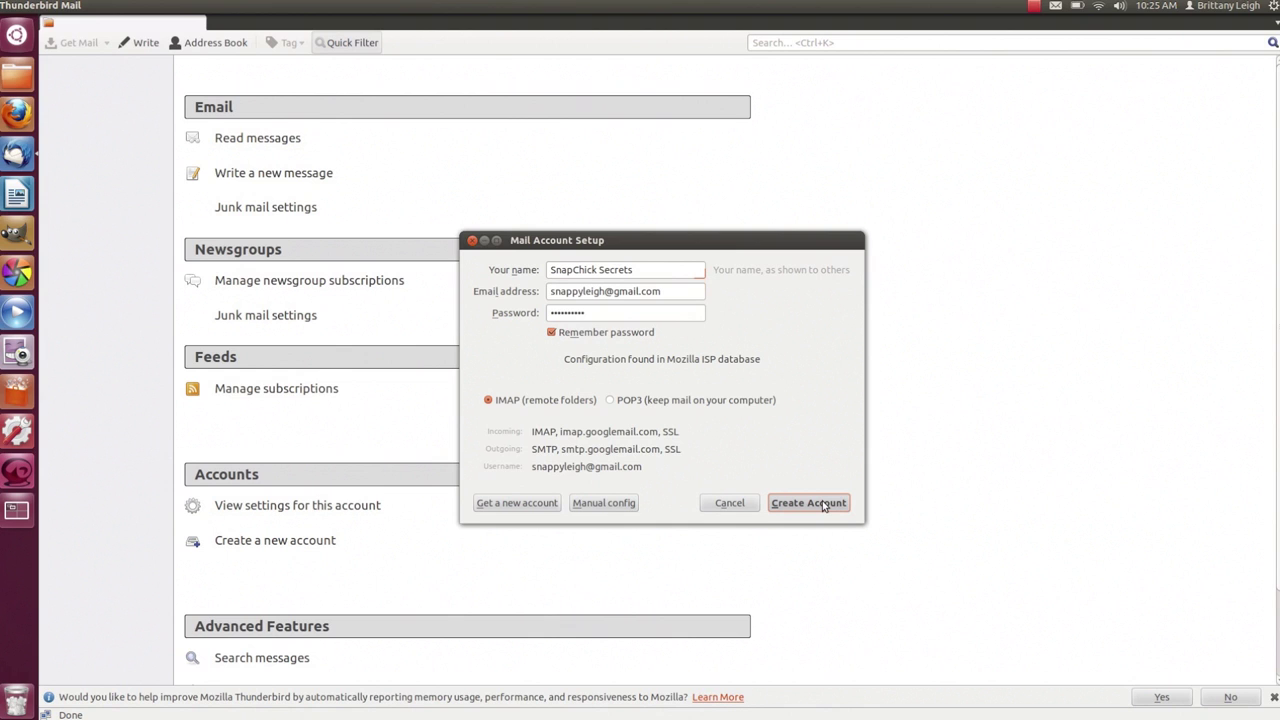
click(823, 503)
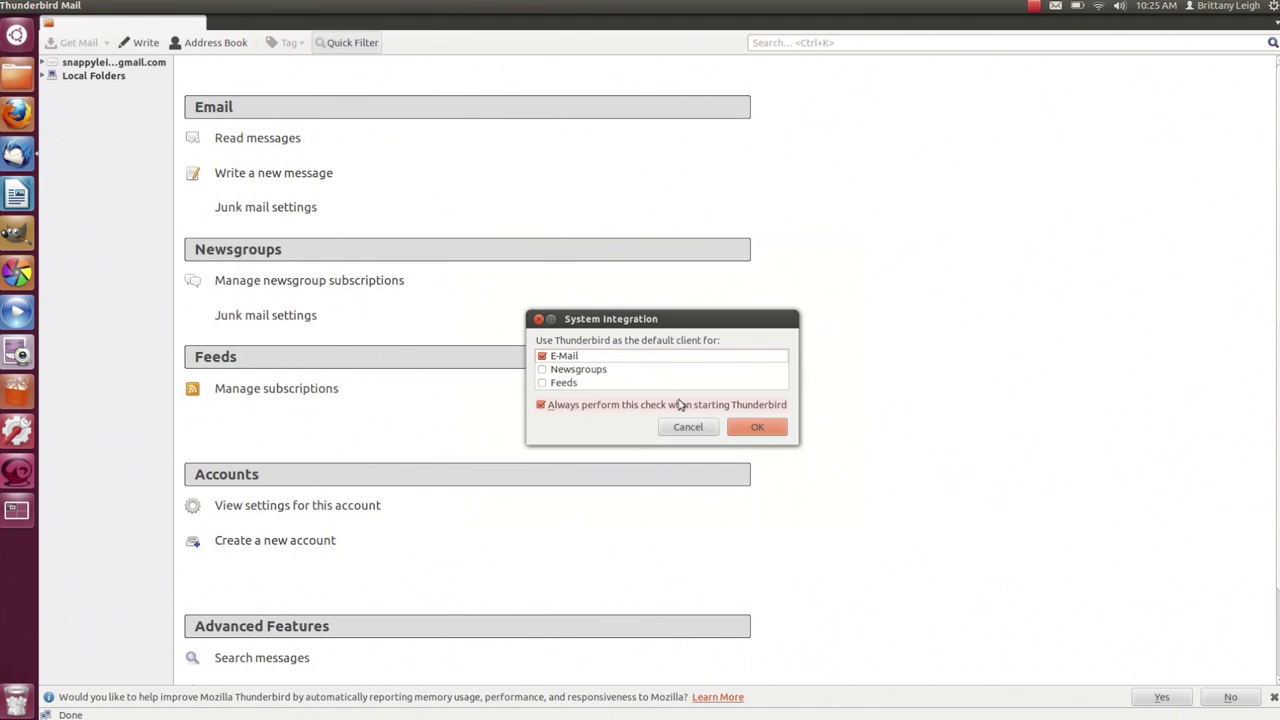
click(758, 430)
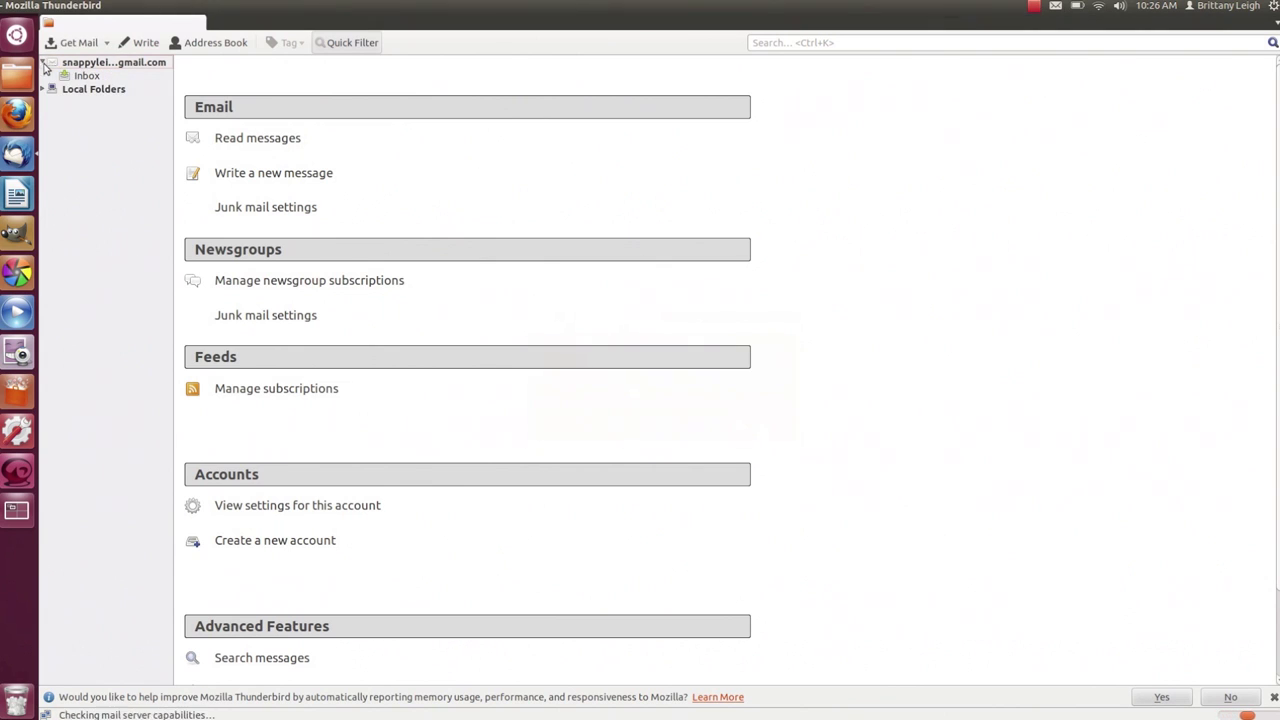